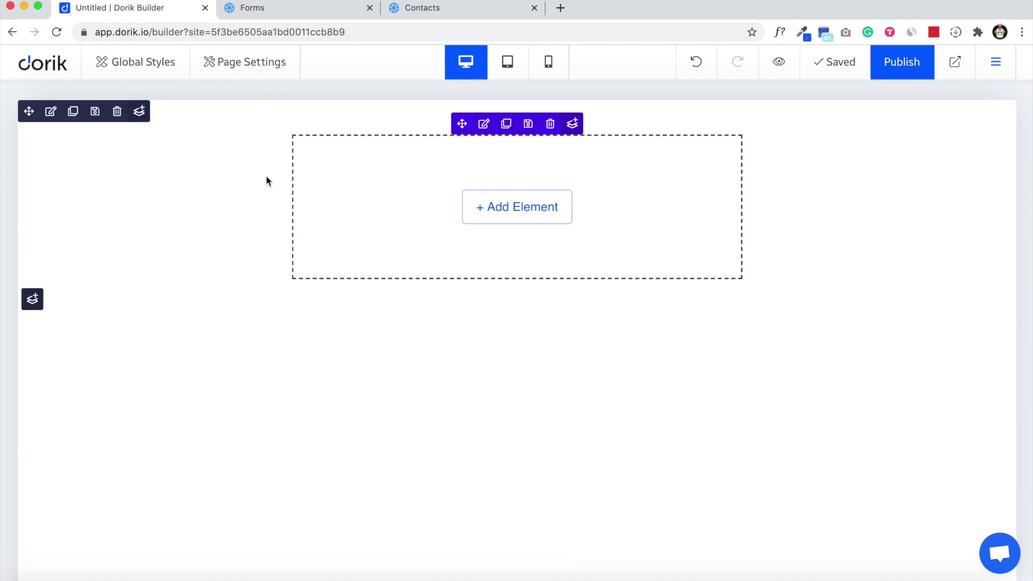
# Step: Look over the Sendinblue forms and contacts pages, then return to the Dorik page
pyautogui.click(268, 9)
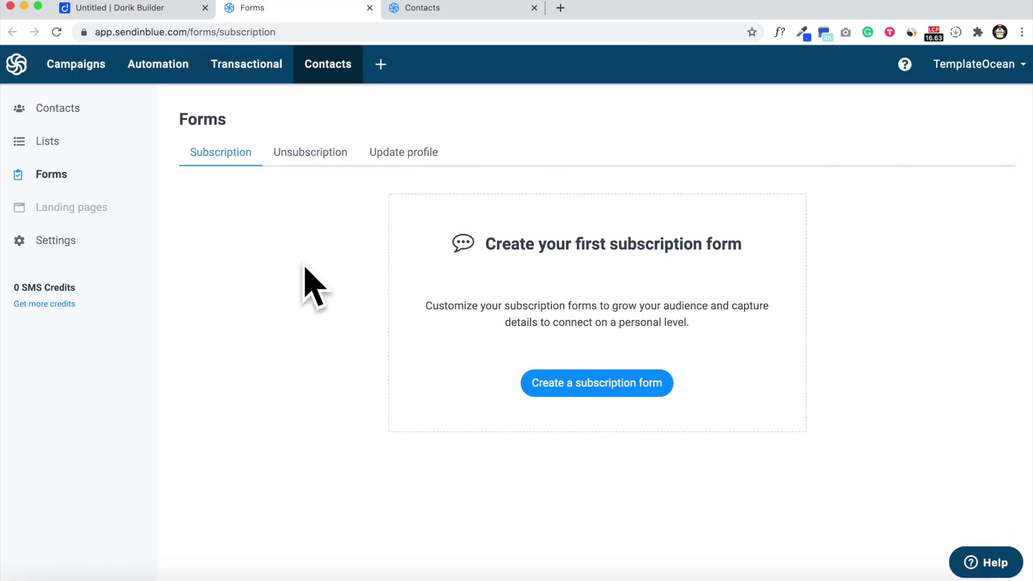
pyautogui.click(486, 9)
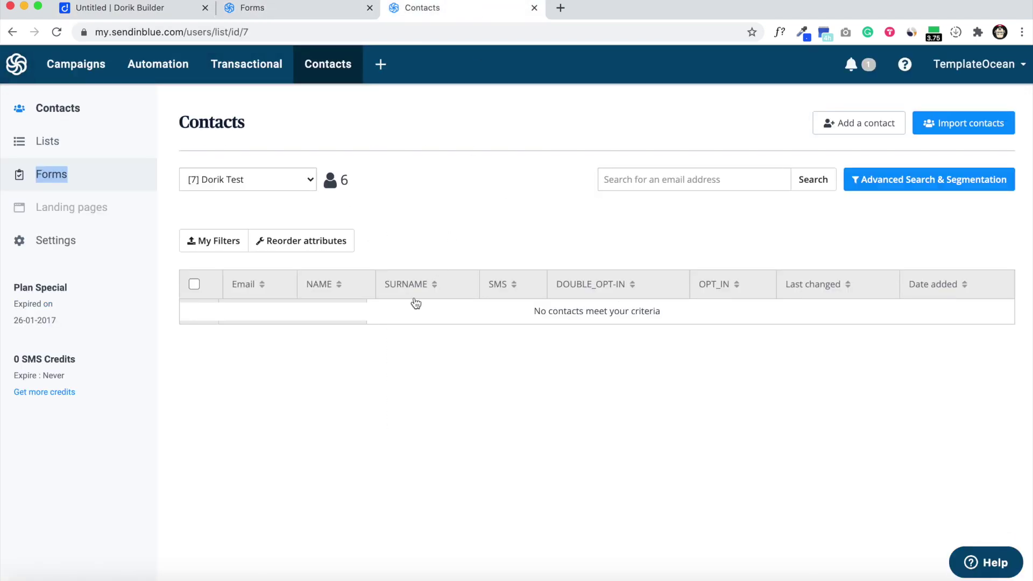
pyautogui.click(308, 9)
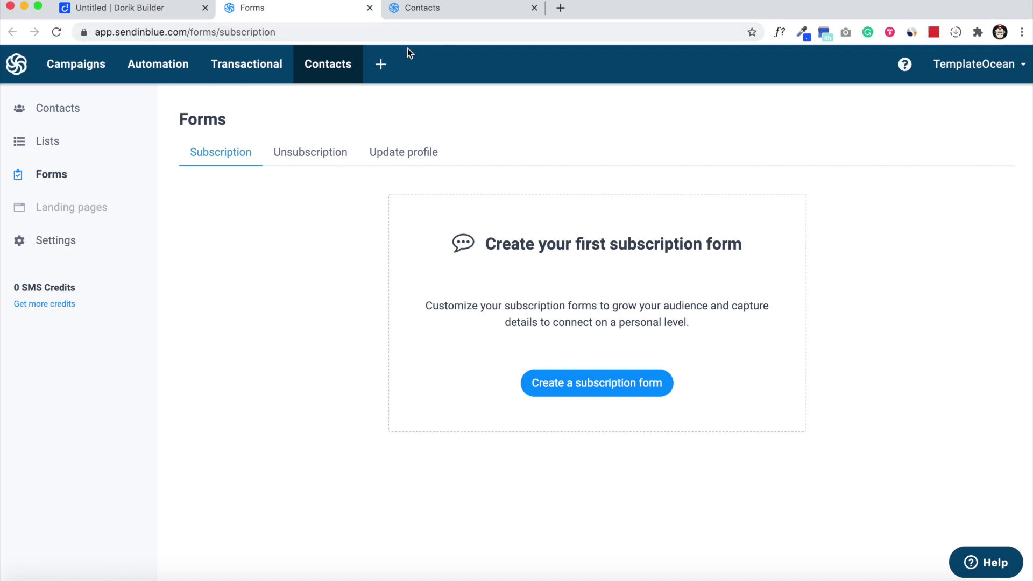
pyautogui.click(491, 10)
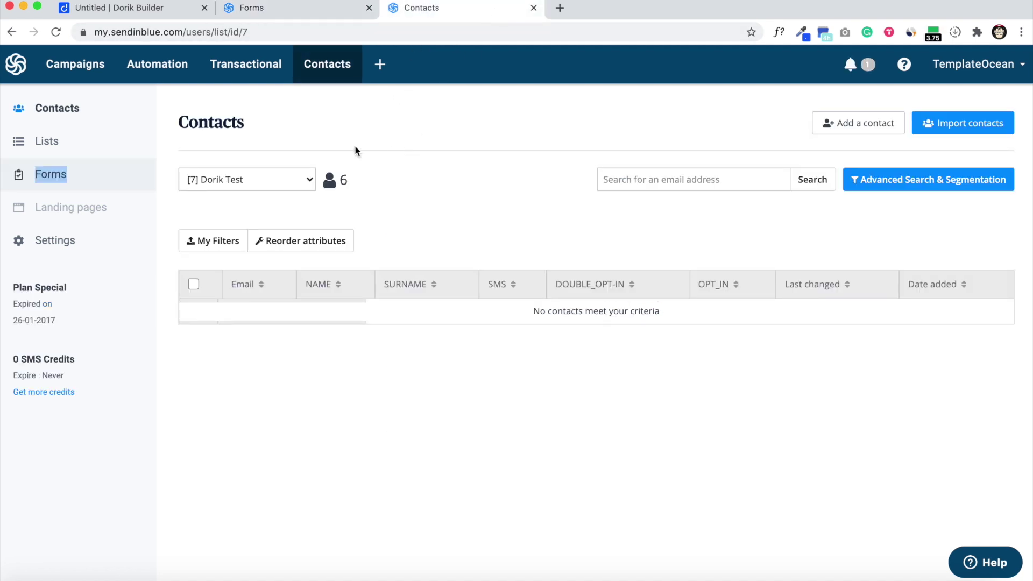
pyautogui.click(110, 15)
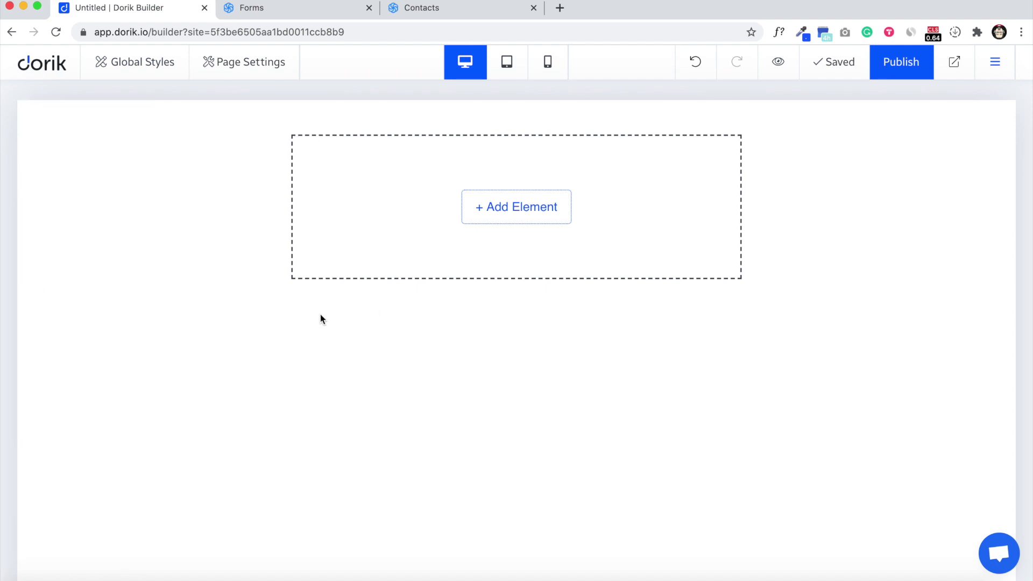
# Step: Add a Subscription Form element to the page and look through its fields settings
pyautogui.click(502, 219)
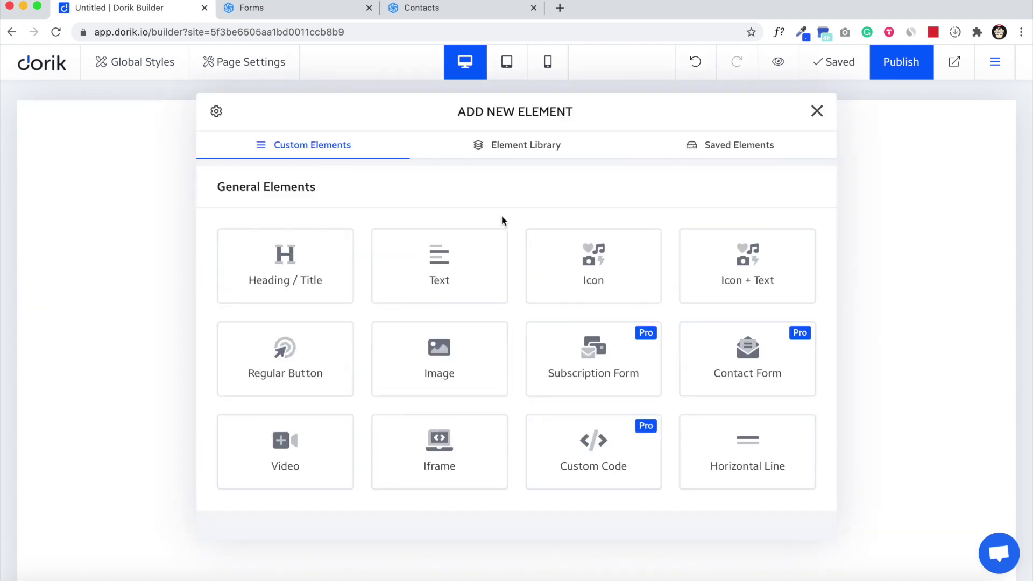
pyautogui.click(598, 369)
pyautogui.moveTo(450, 116); pyautogui.dragTo(780, 105)
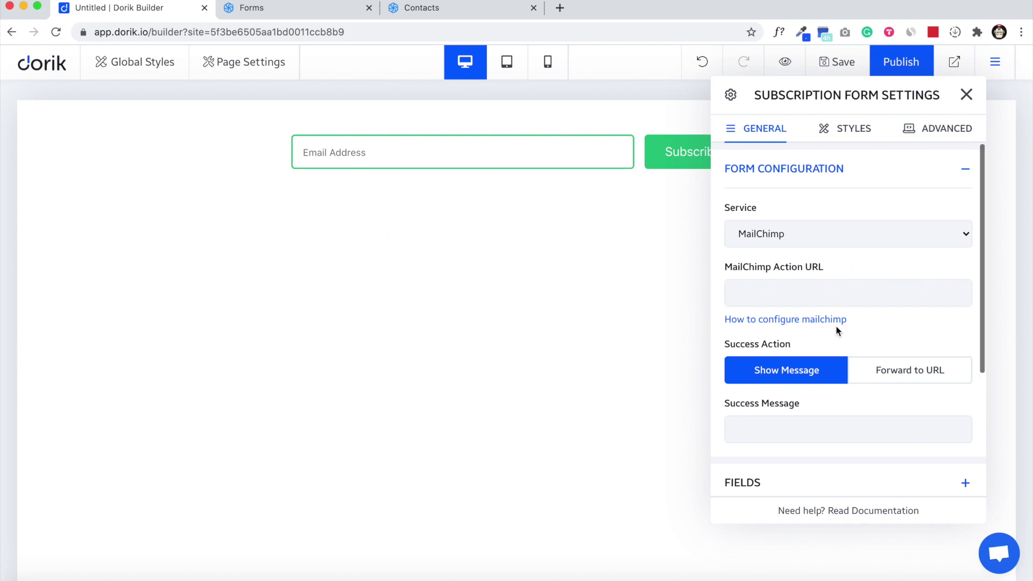
pyautogui.scroll(-3, 832, 330)
pyautogui.click(803, 325)
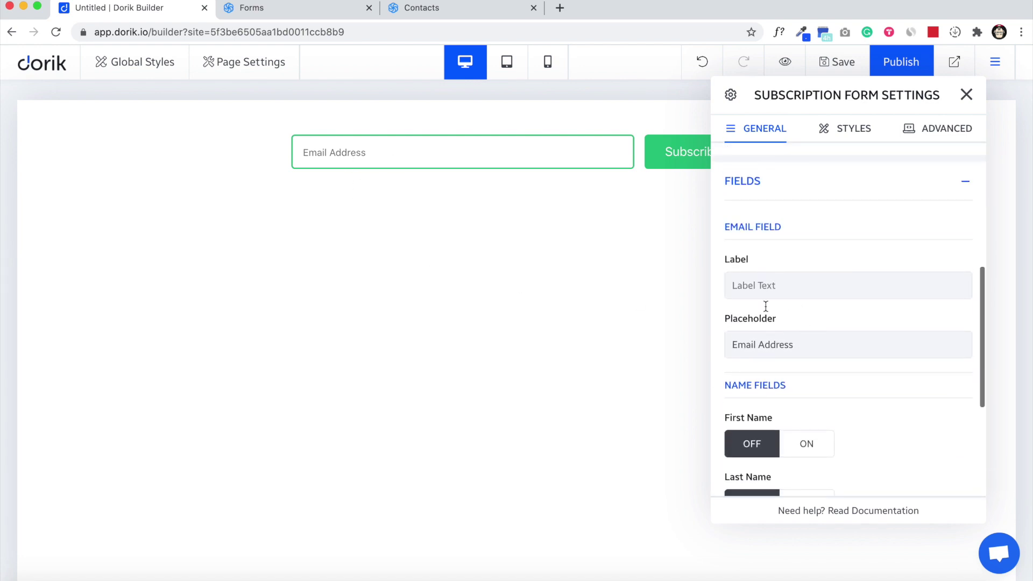
pyautogui.scroll(-1, 764, 280)
pyautogui.scroll(3, 816, 326)
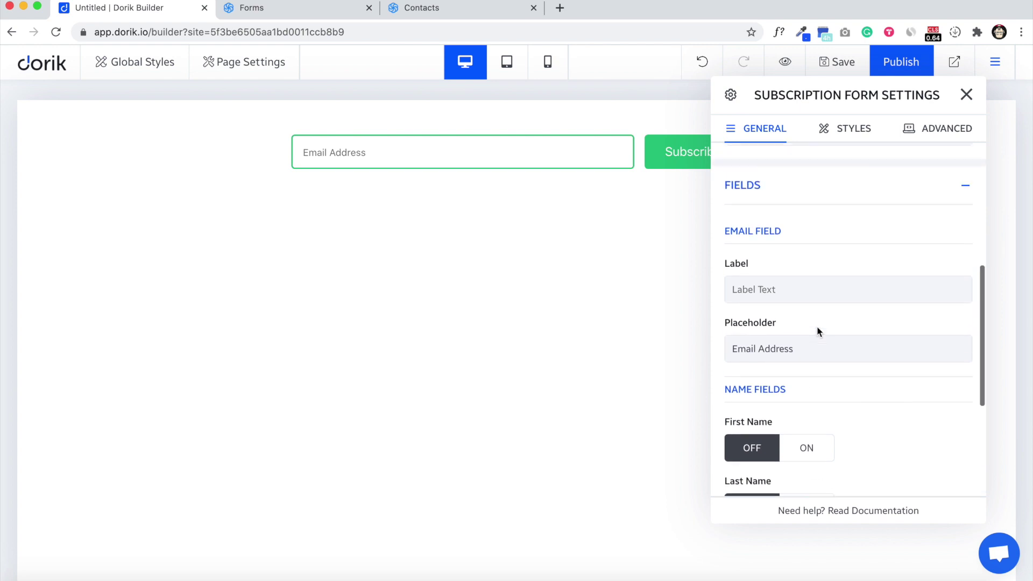
pyautogui.scroll(2, 792, 291)
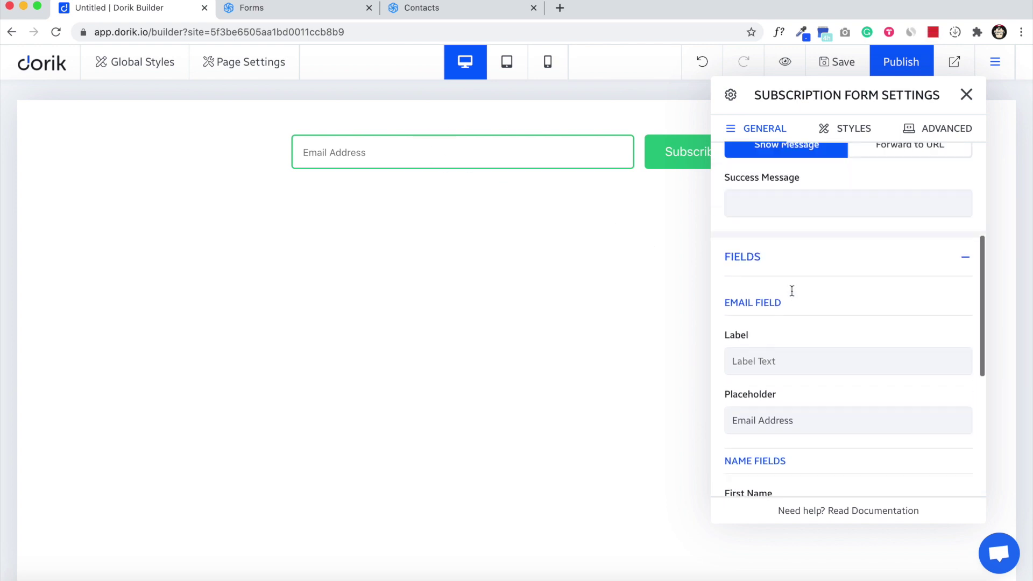
pyautogui.click(806, 257)
pyautogui.scroll(5, 805, 254)
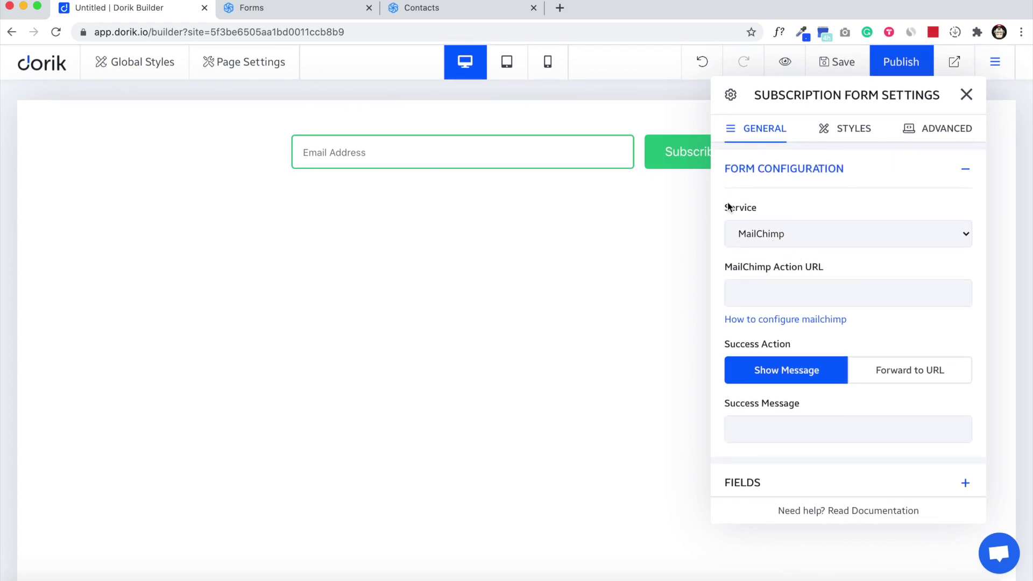
# Step: Choose Sendinblue as the subscription form's email service
pyautogui.click(799, 236)
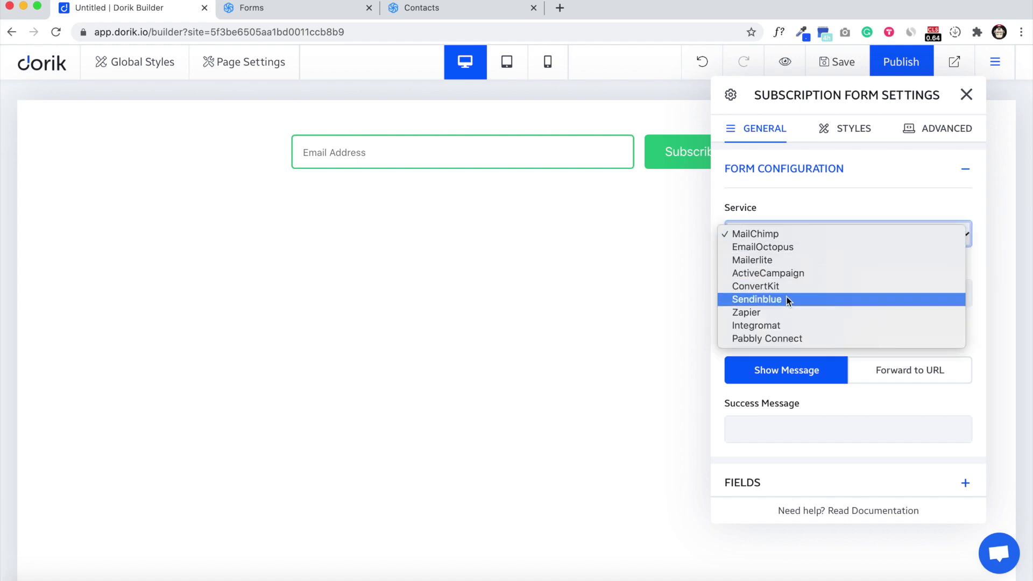
pyautogui.click(764, 300)
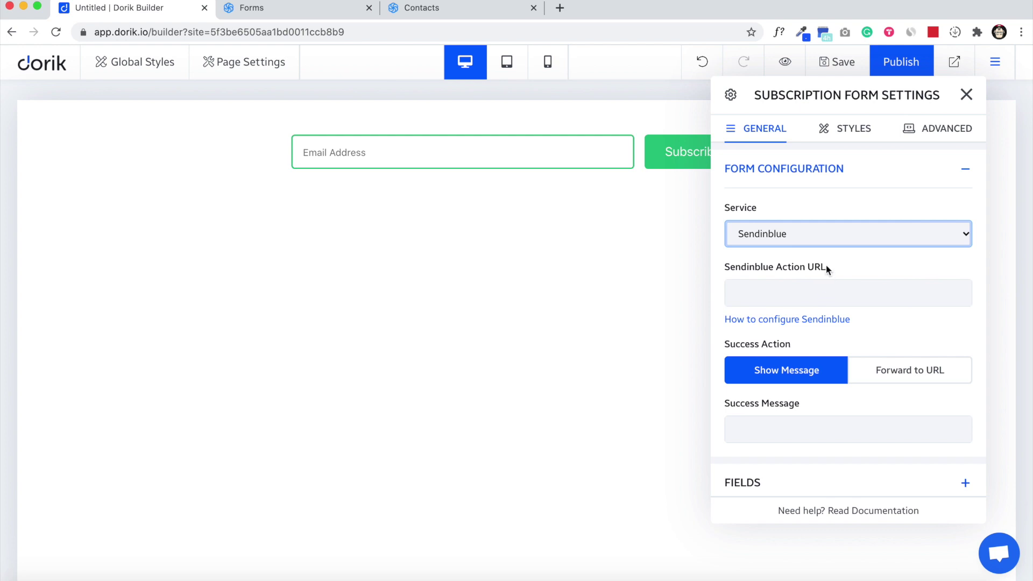
pyautogui.click(827, 267)
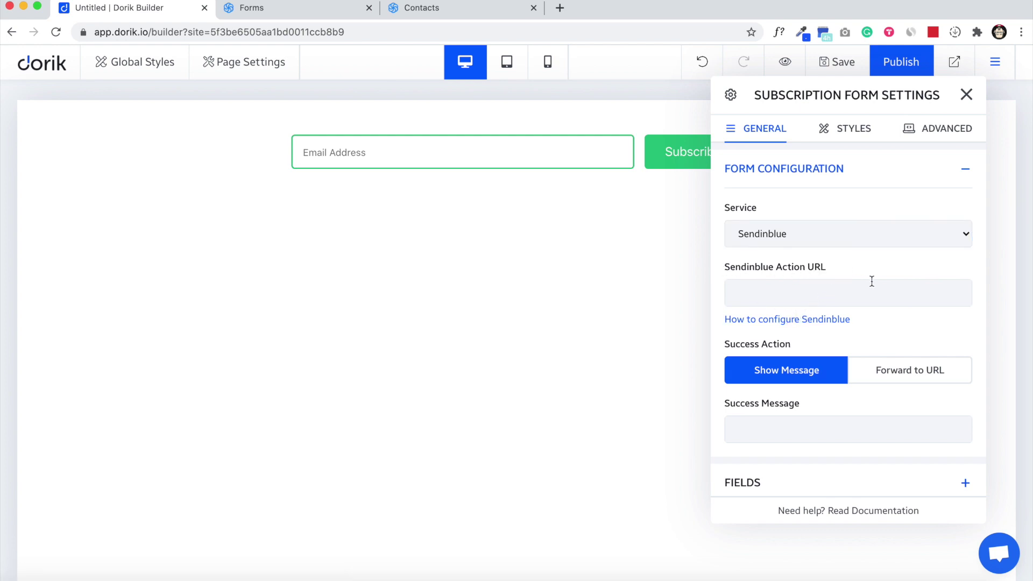
pyautogui.click(317, 13)
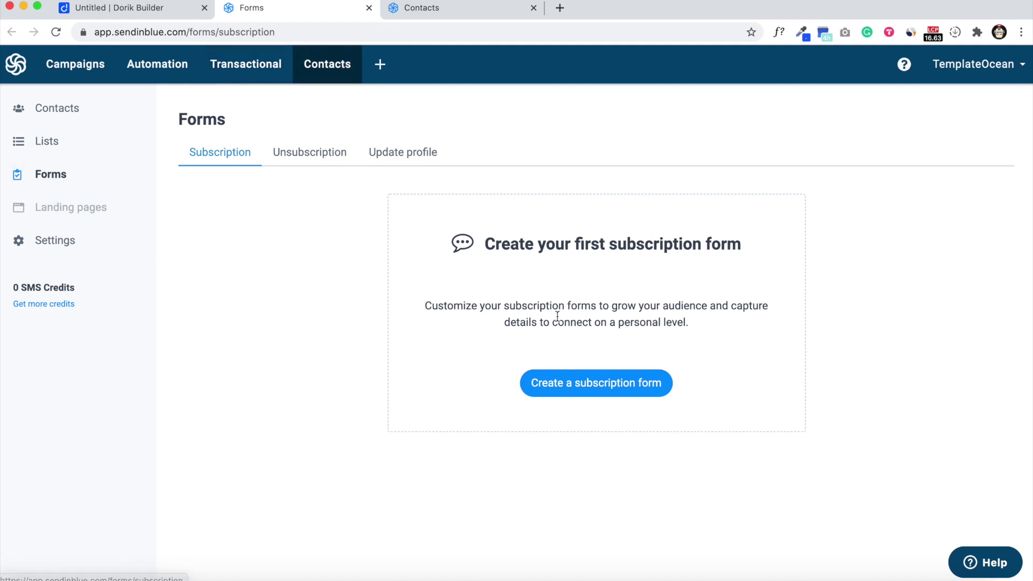
# Step: Create a new Sendinblue subscription form named 'Dorik Test' and reach its design stage
pyautogui.click(572, 388)
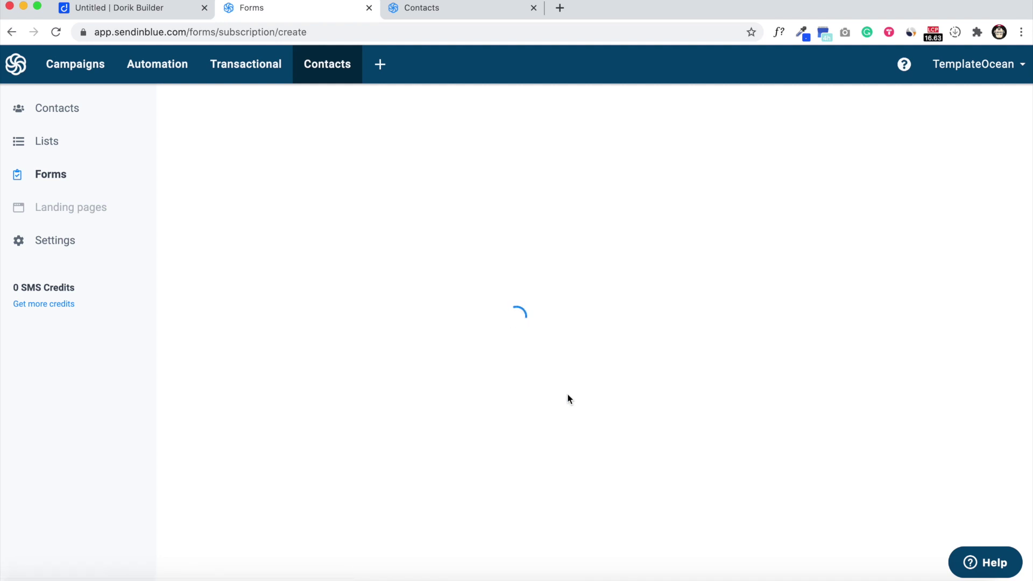
pyautogui.click(332, 243)
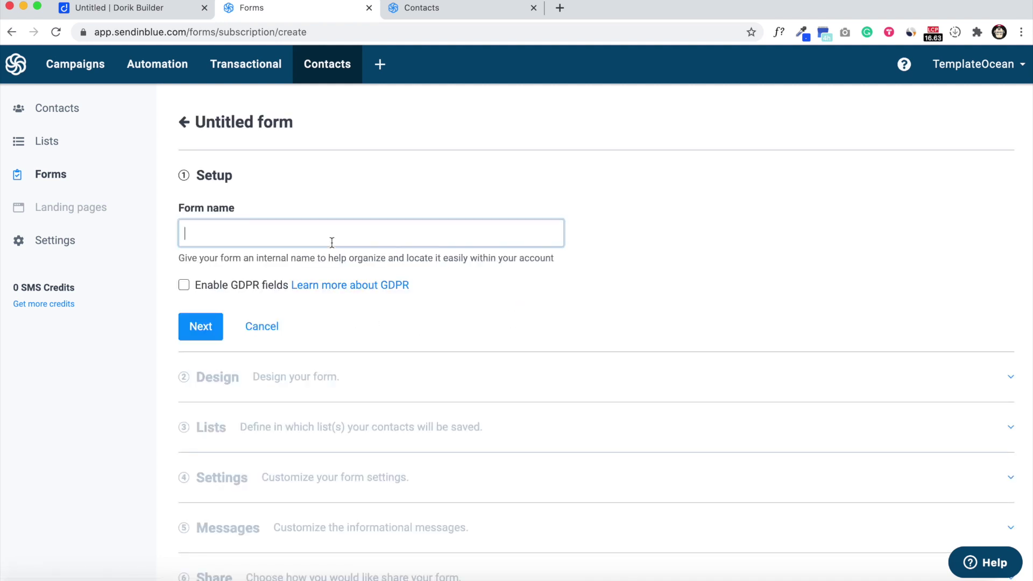
pyautogui.write('Dorik Test')
pyautogui.press('Return')
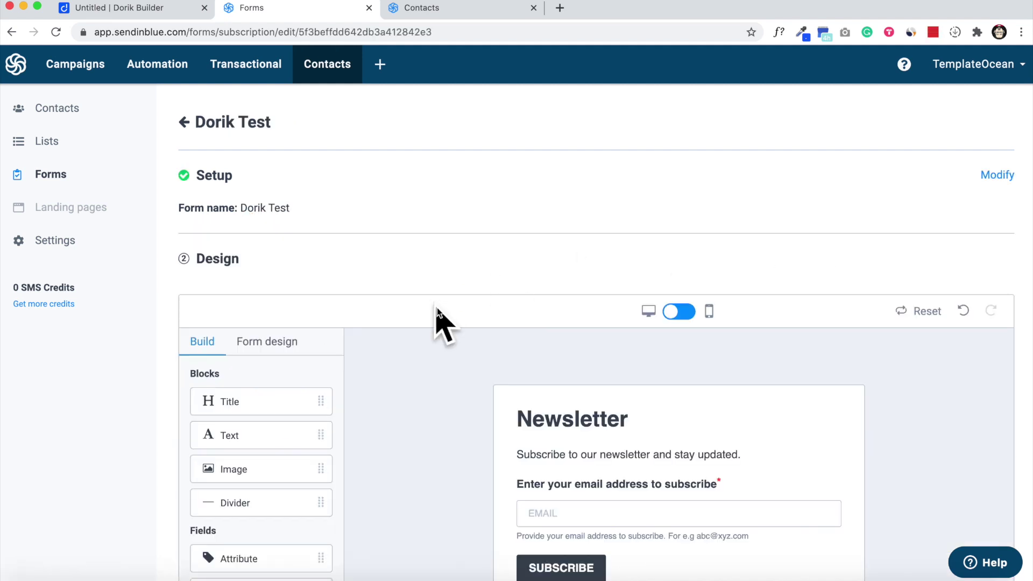
pyautogui.scroll(-8, 511, 316)
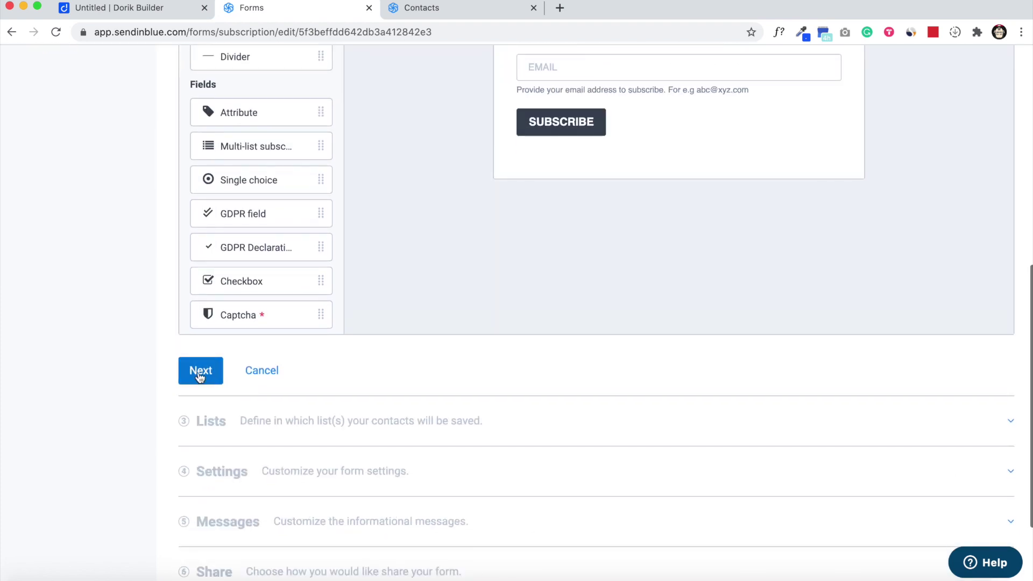
# Step: Keep the default design and save new subscribers into the Dorik Test contact list
pyautogui.click(200, 371)
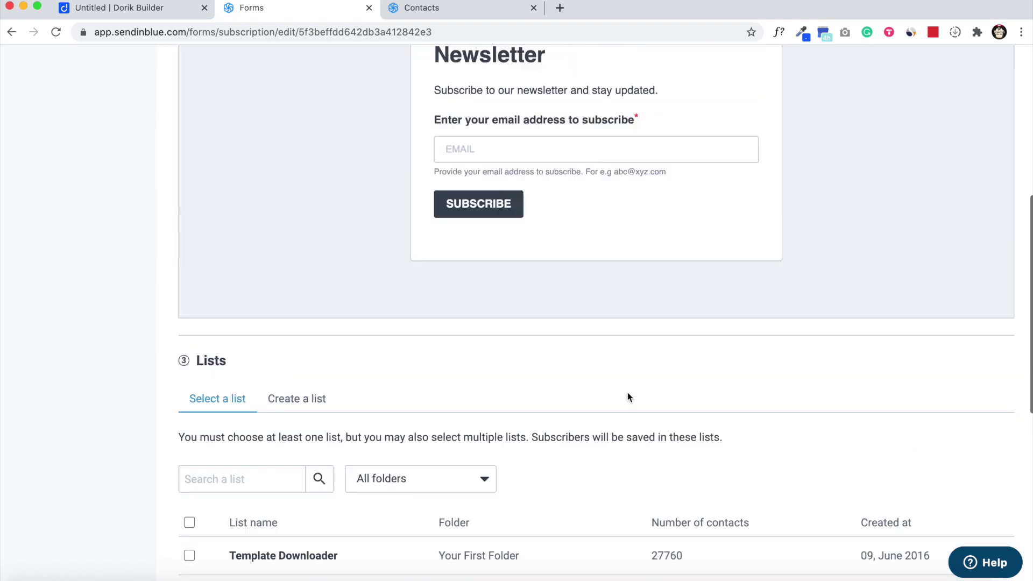
pyautogui.scroll(3, 627, 392)
pyautogui.scroll(-8, 597, 412)
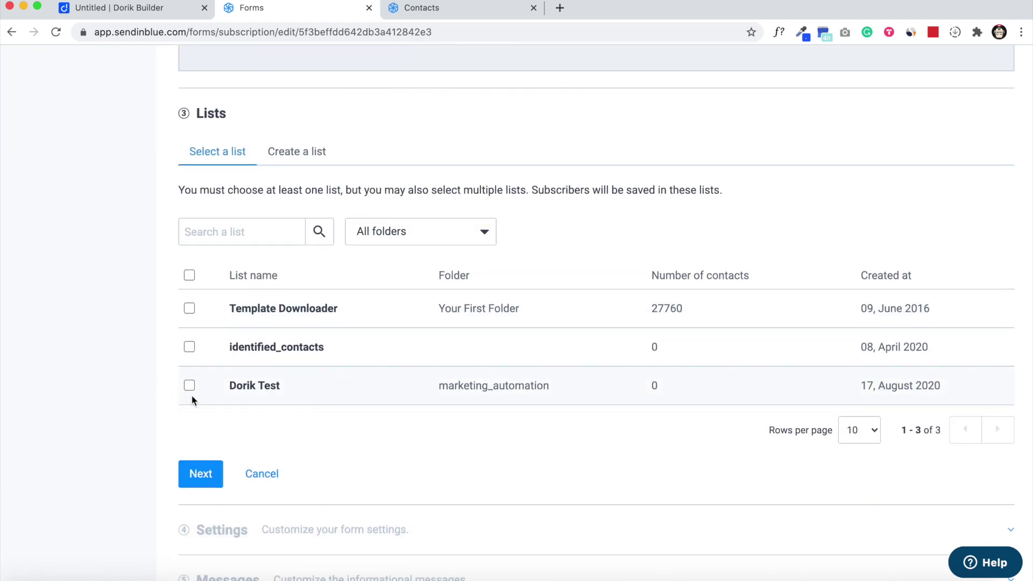
pyautogui.click(442, 15)
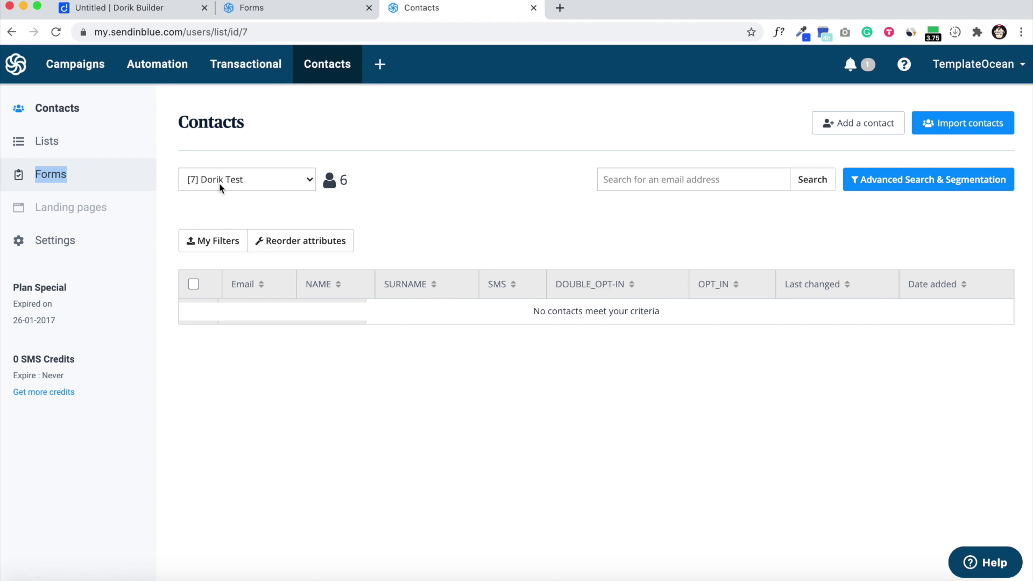
pyautogui.click(285, 10)
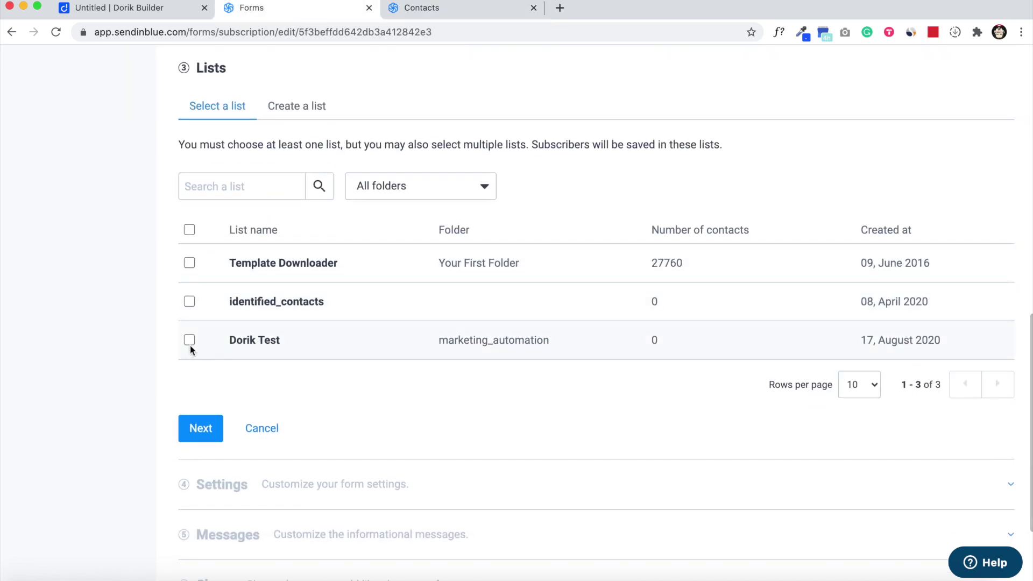
pyautogui.click(190, 345)
pyautogui.click(201, 428)
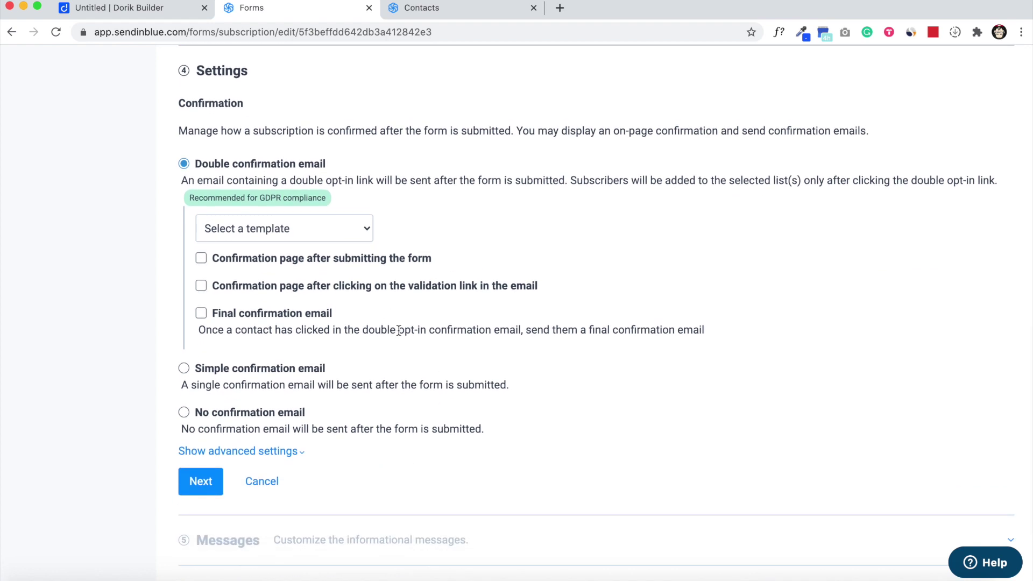
# Step: Select No confirmation email for new subscribers and continue to the Messages step
pyautogui.scroll(1, 264, 171)
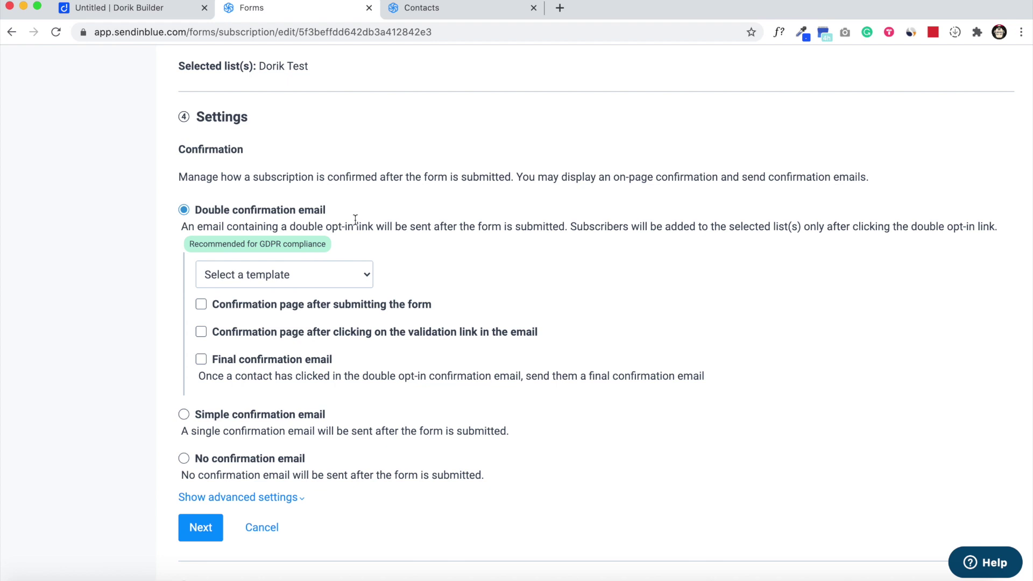
pyautogui.scroll(-1, 436, 226)
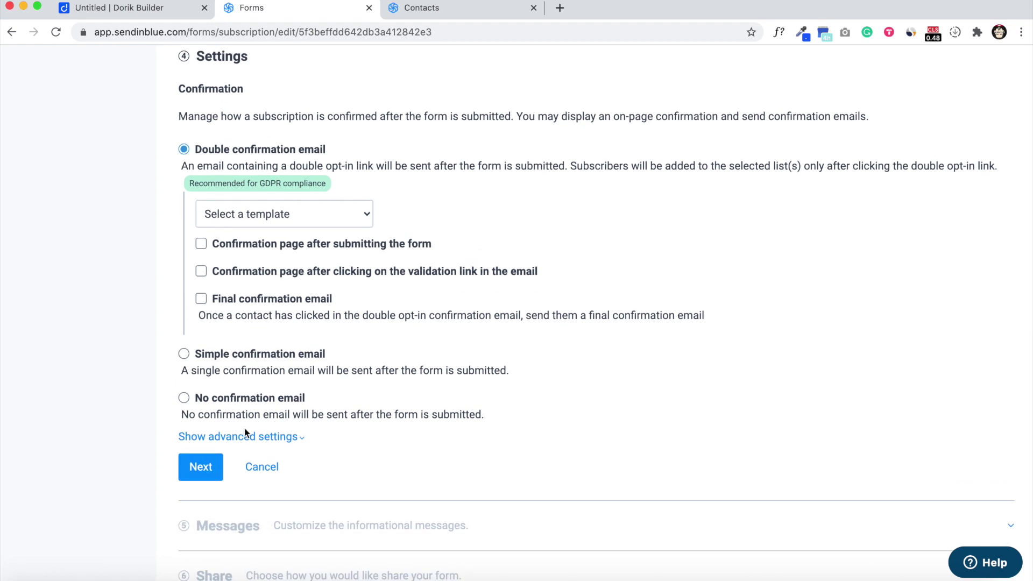
pyautogui.click(184, 399)
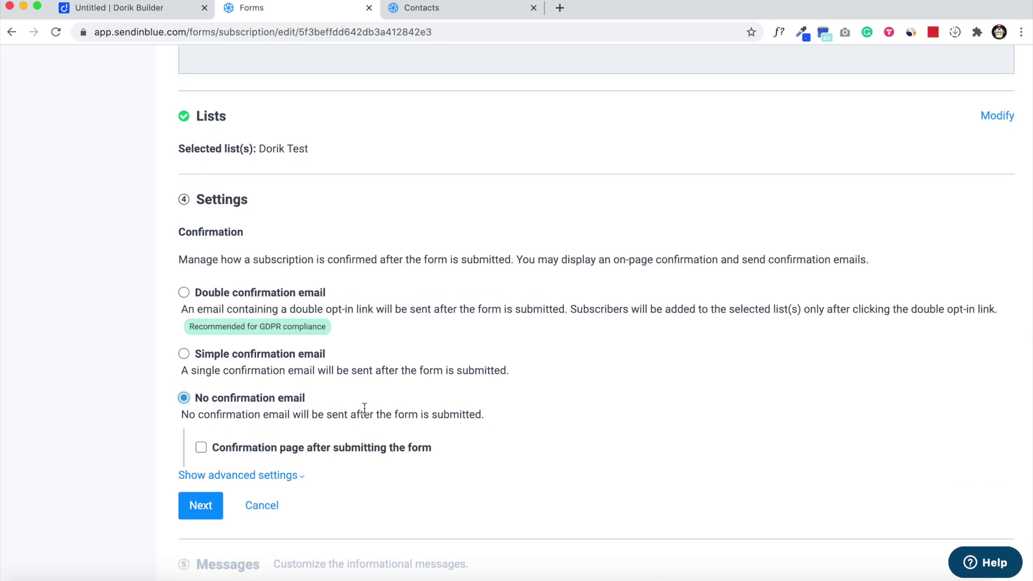
pyautogui.scroll(-1, 382, 409)
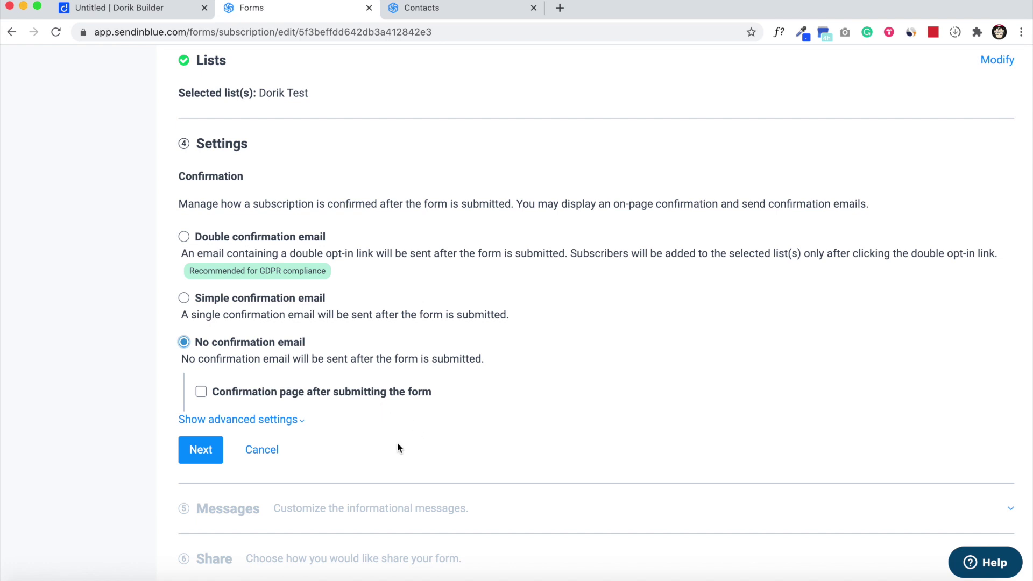
pyautogui.click(188, 457)
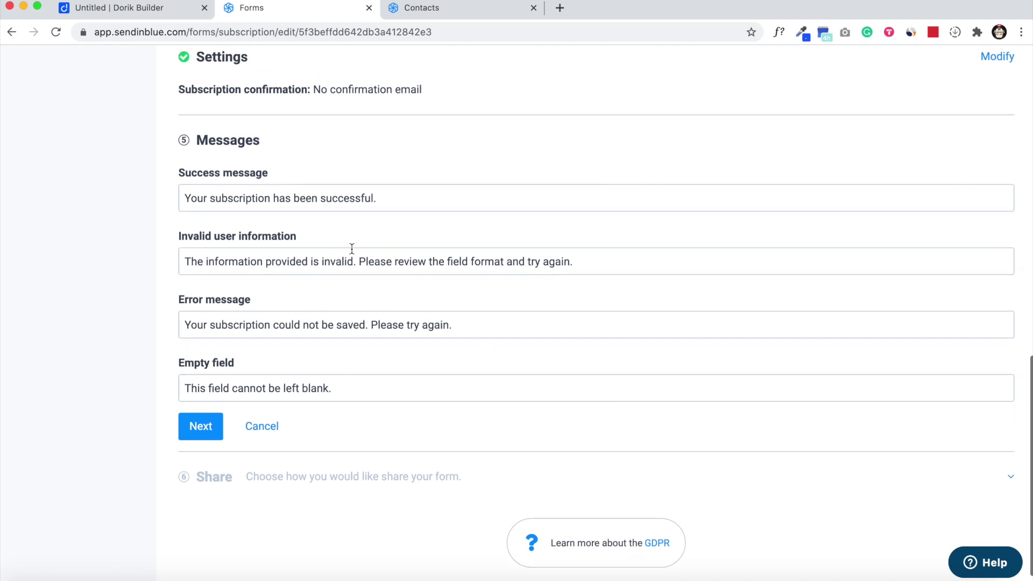
# Step: Accept the default messages and copy the form's quick-share link from the Share step
pyautogui.click(200, 427)
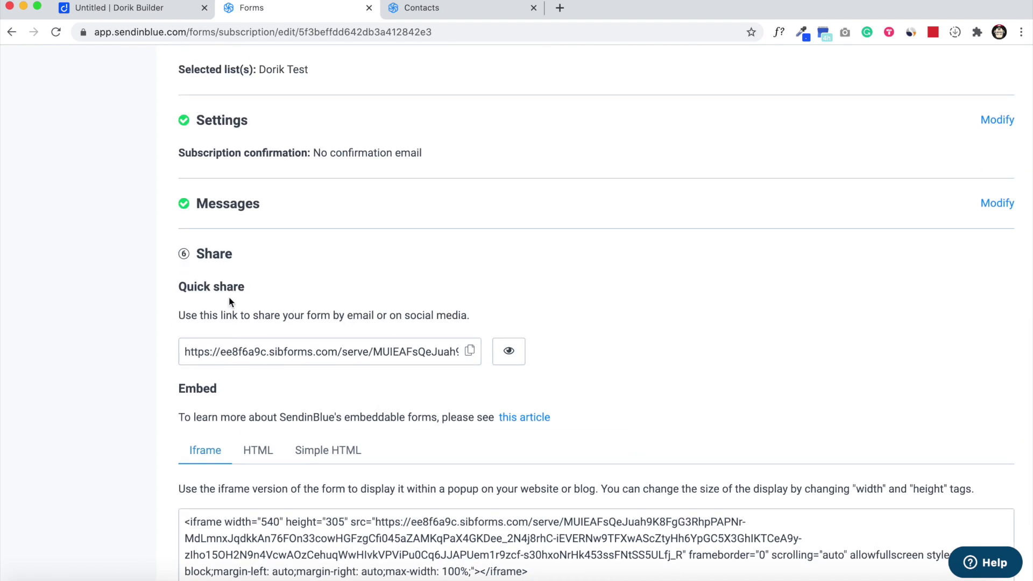
pyautogui.click(462, 355)
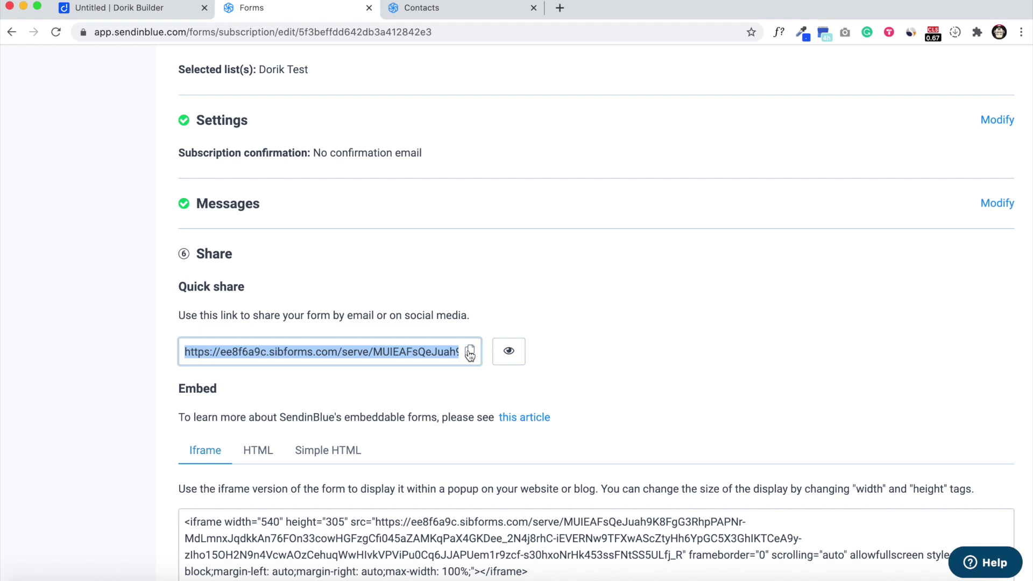
pyautogui.rightClick(397, 355)
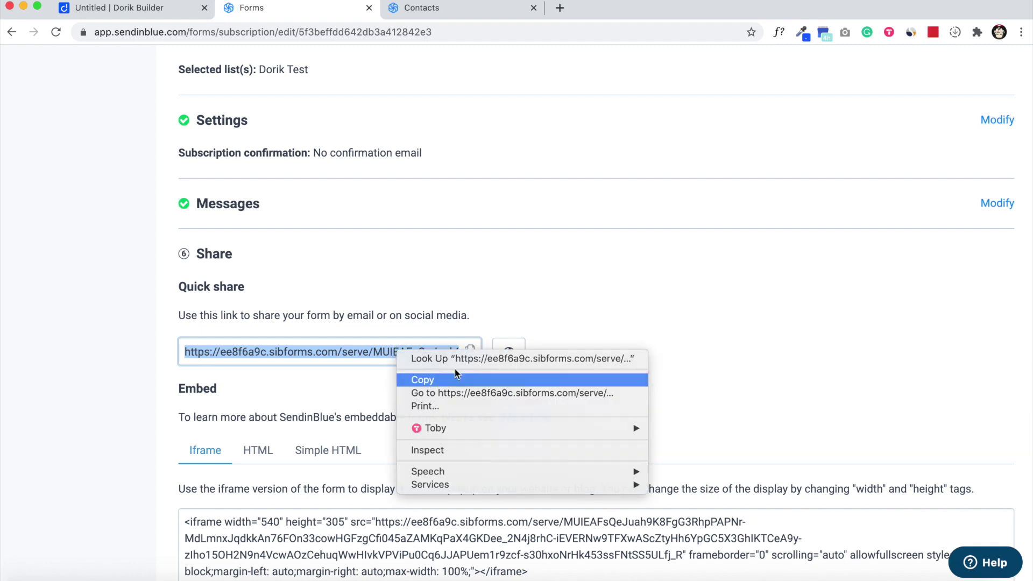
pyautogui.click(431, 382)
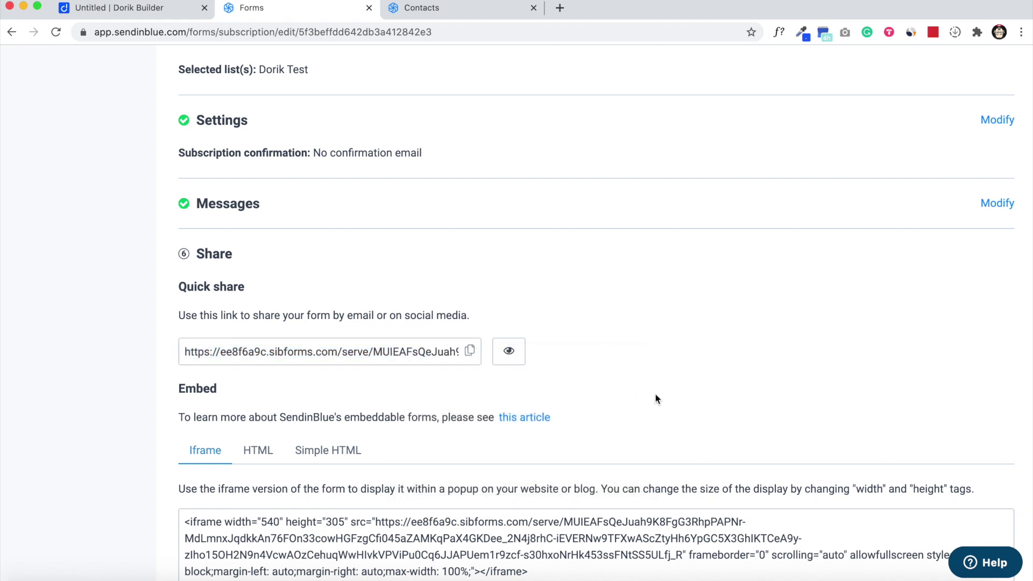
pyautogui.click(128, 10)
# Step: Paste the sibforms link as Action URL, set success message 'Thank you - Sendinblue', and publish
pyautogui.click(764, 293)
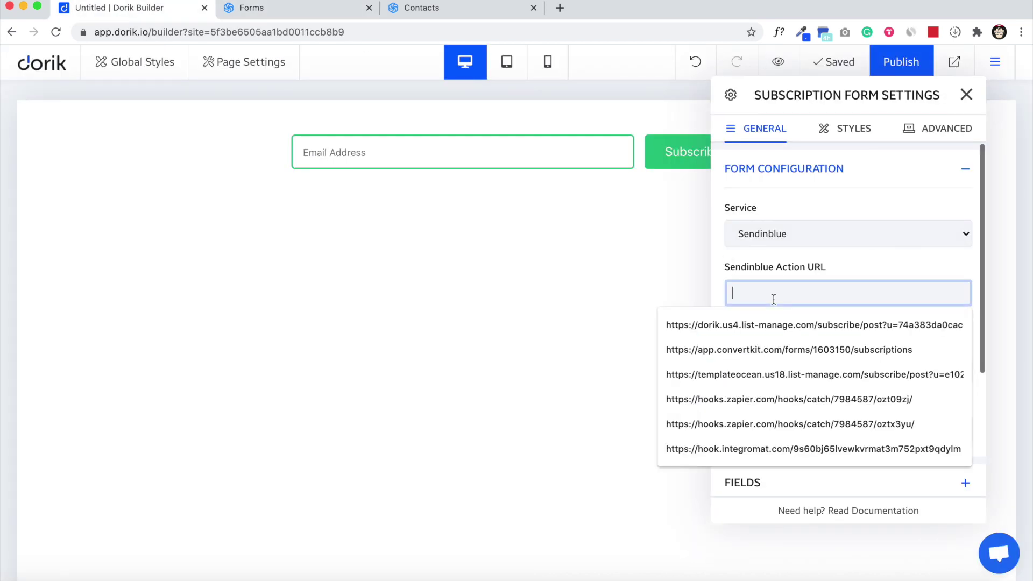
pyautogui.hotkey('ctrl', 'v')
pyautogui.click(838, 273)
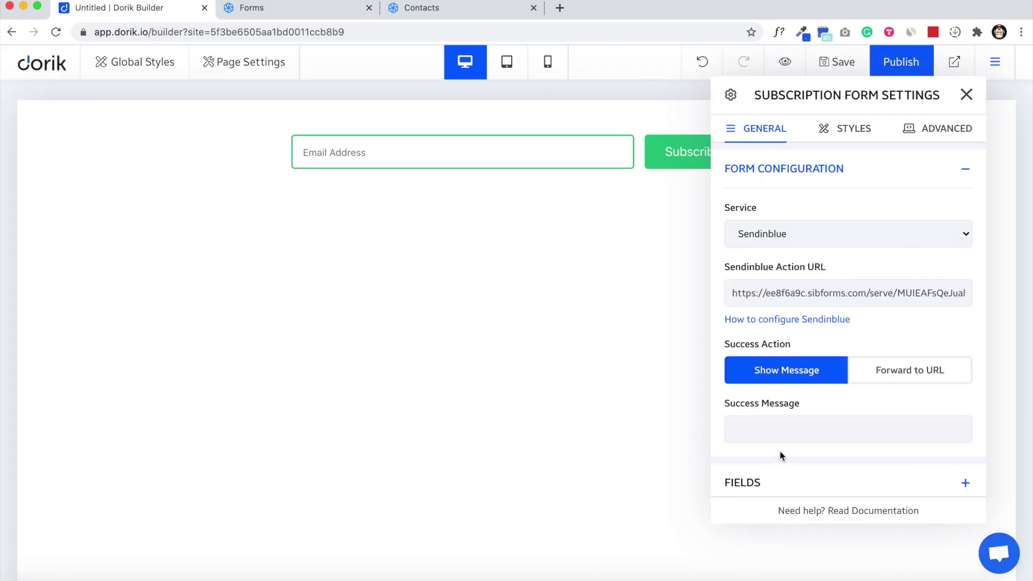
pyautogui.click(784, 429)
pyautogui.write('Thank you')
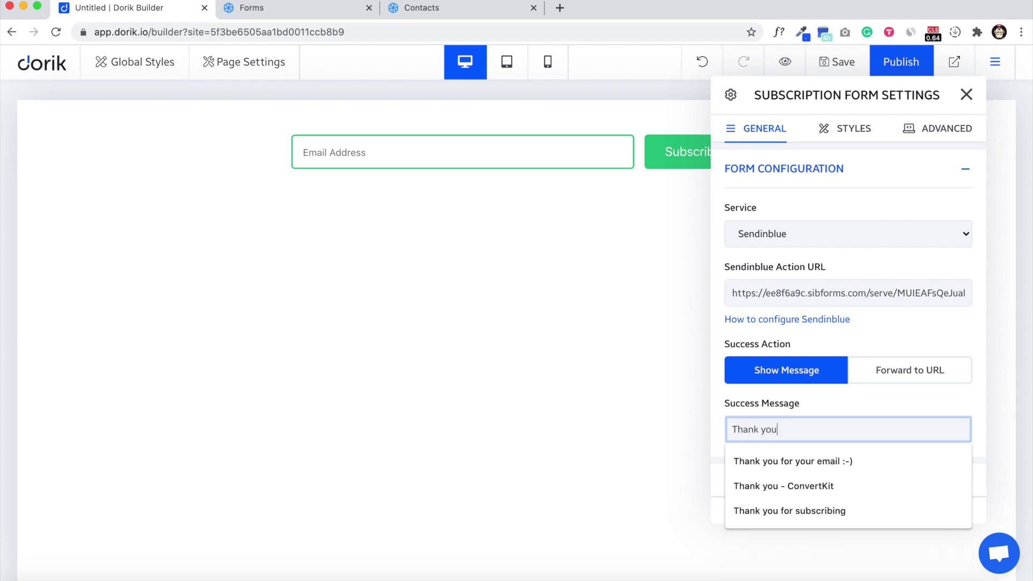
pyautogui.write(' - Sindinblue')
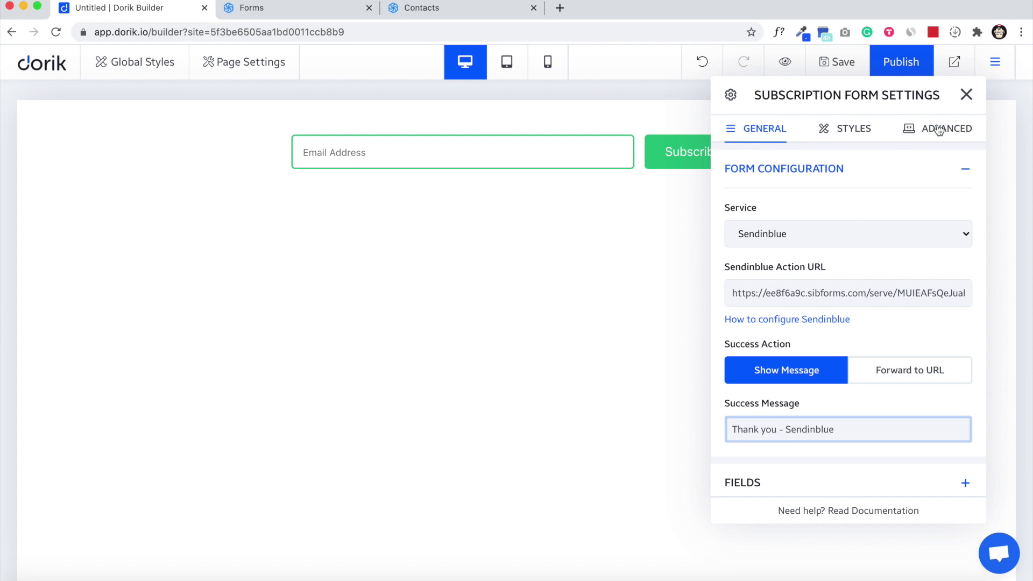
pyautogui.click(966, 95)
pyautogui.click(905, 71)
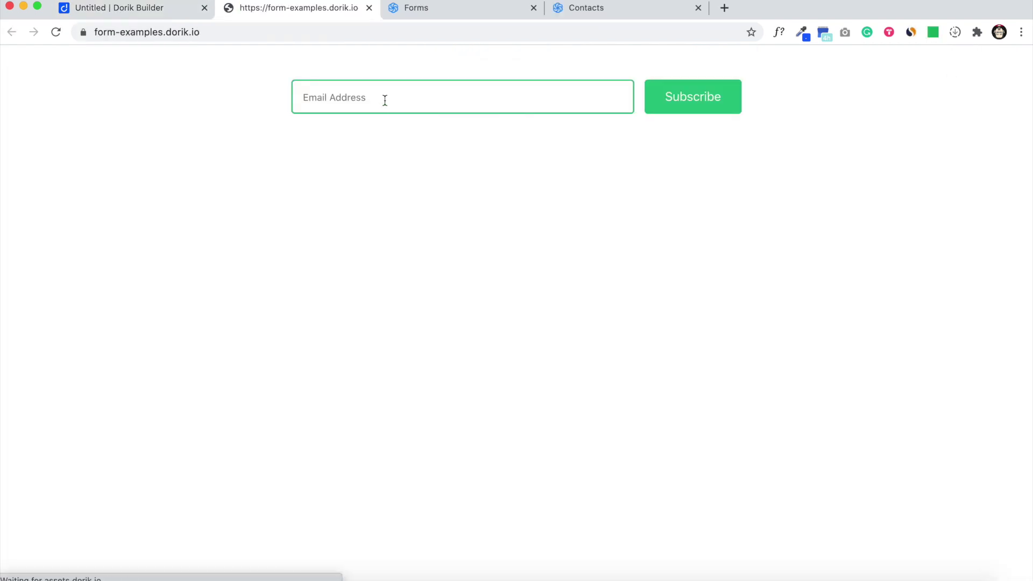
# Step: Submit a test e-mail on the live page and get the 'Thank you - Sendinblue' message
pyautogui.click(386, 98)
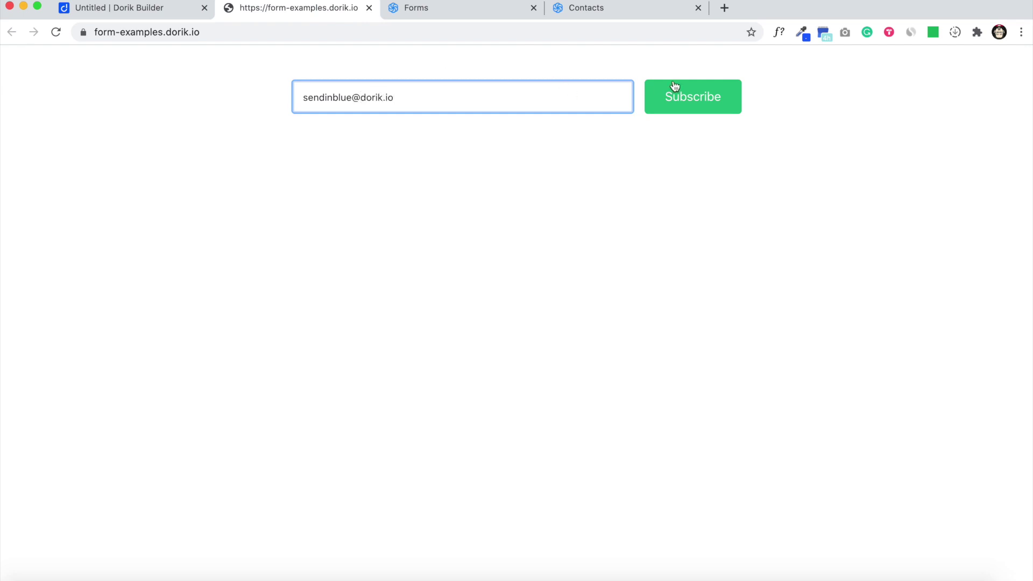
pyautogui.click(719, 101)
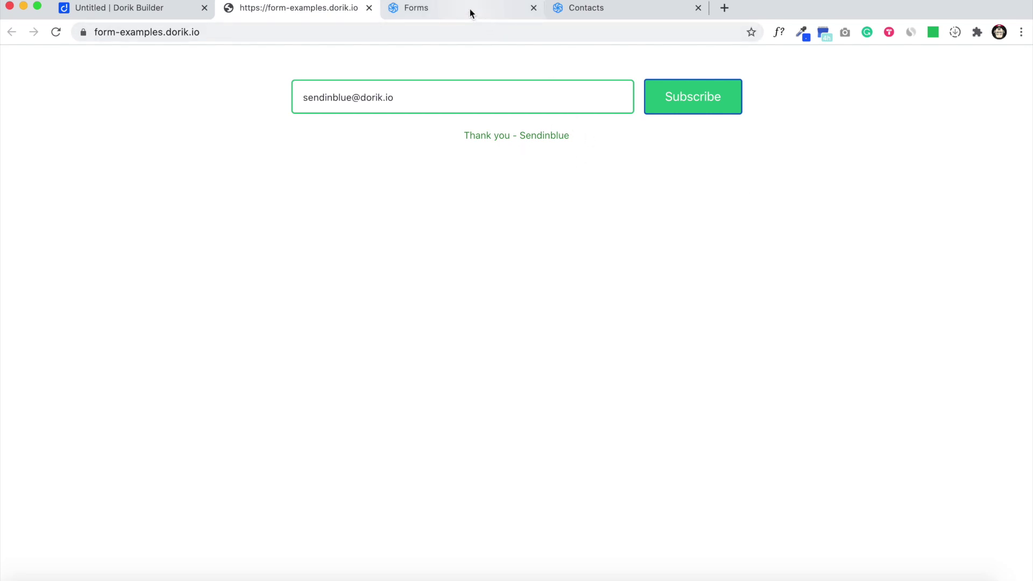
pyautogui.click(562, 9)
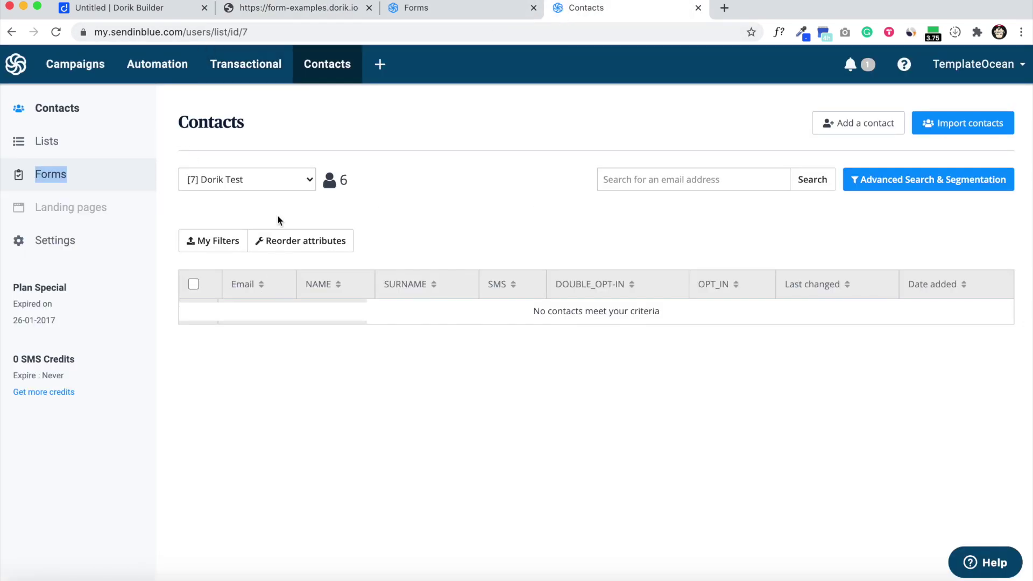
# Step: Reload contacts to confirm the new test subscriber, then copy the form's quick-share link again
pyautogui.click(56, 33)
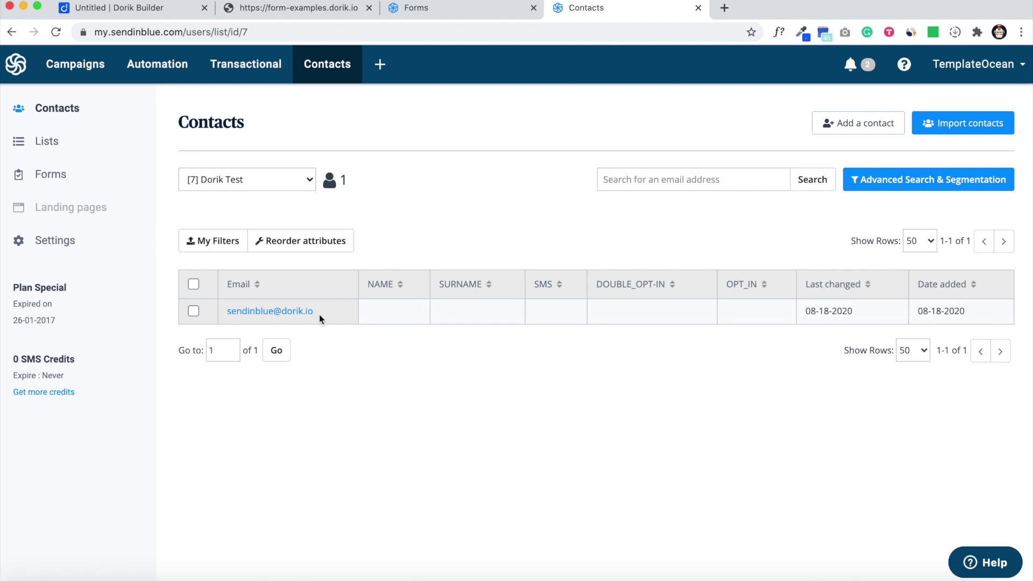
pyautogui.click(425, 7)
pyautogui.scroll(15, 460, 314)
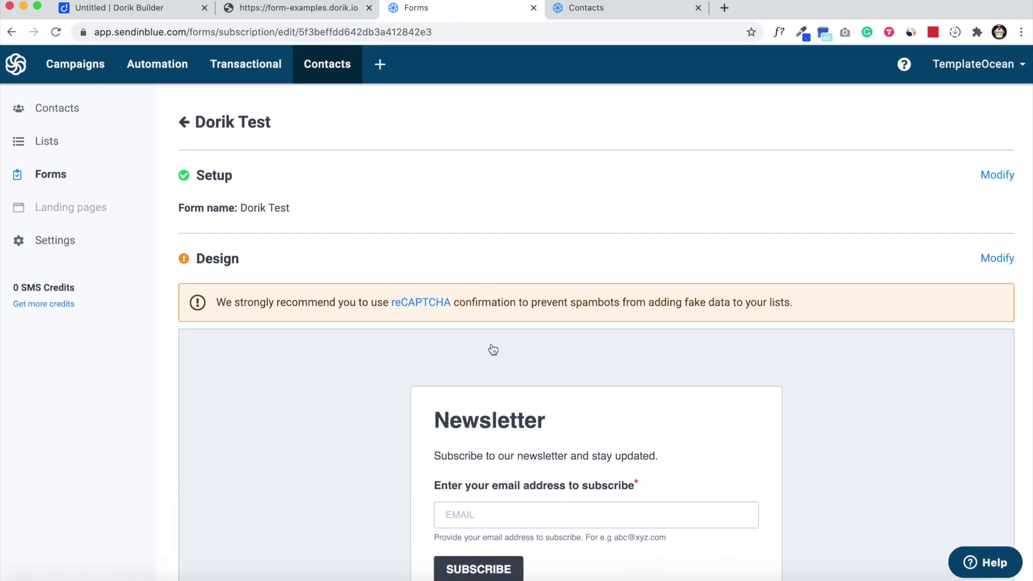
pyautogui.scroll(-5, 492, 347)
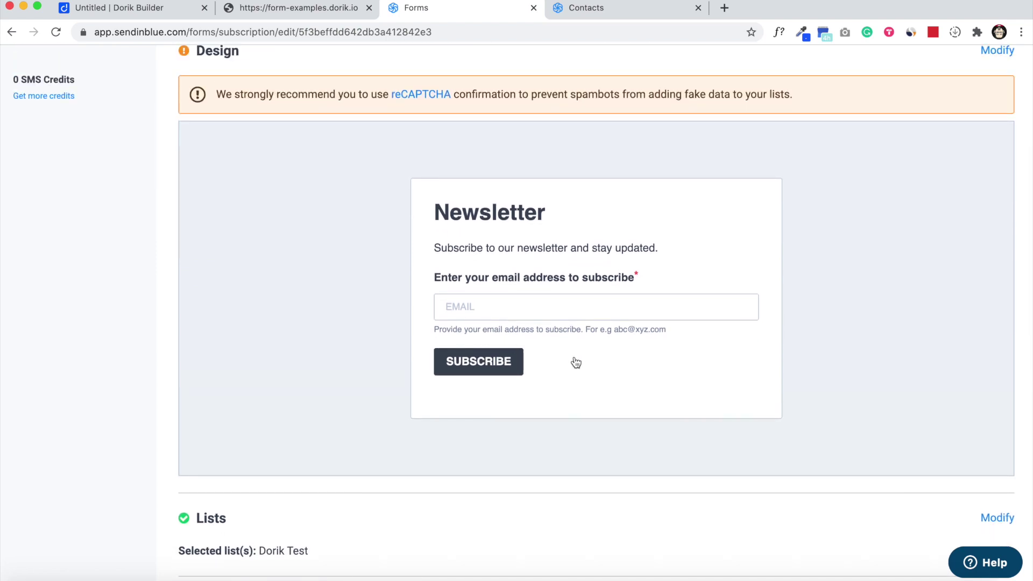
pyautogui.scroll(-11, 574, 362)
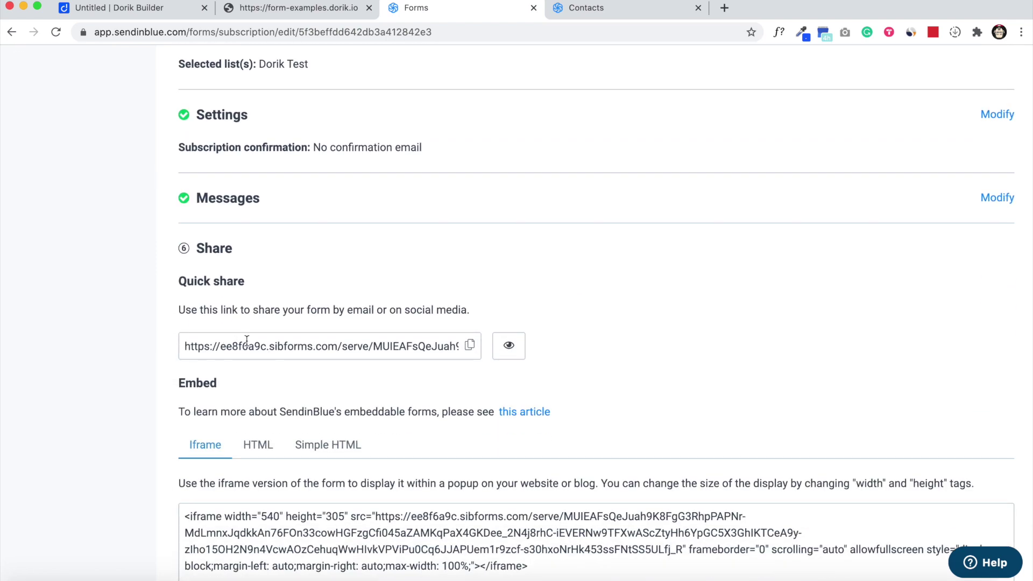
pyautogui.click(478, 351)
# Step: Reopen the Dorik subscribe form's Sendinblue settings to review them, then close them unchanged
pyautogui.click(135, 7)
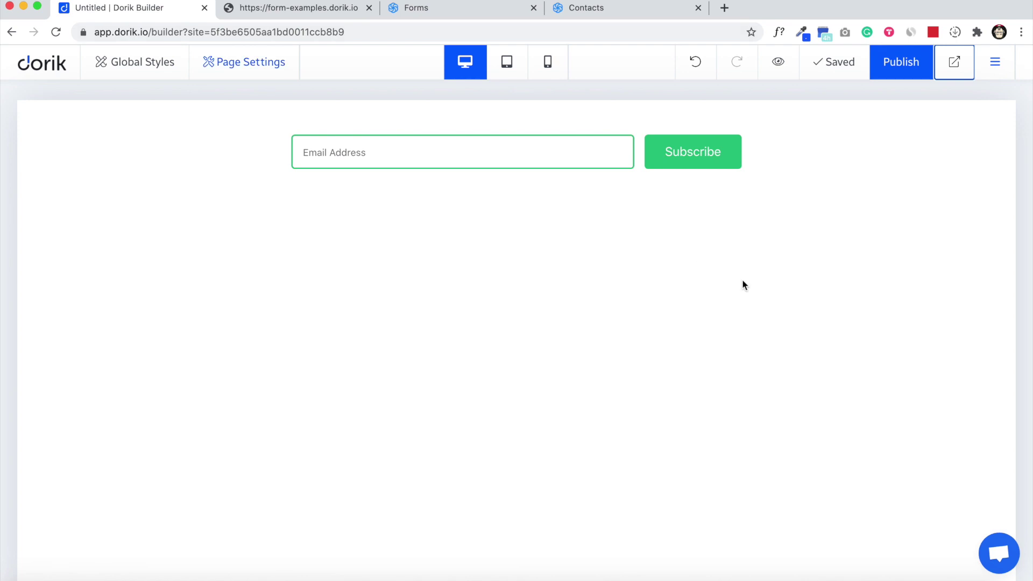
pyautogui.click(483, 152)
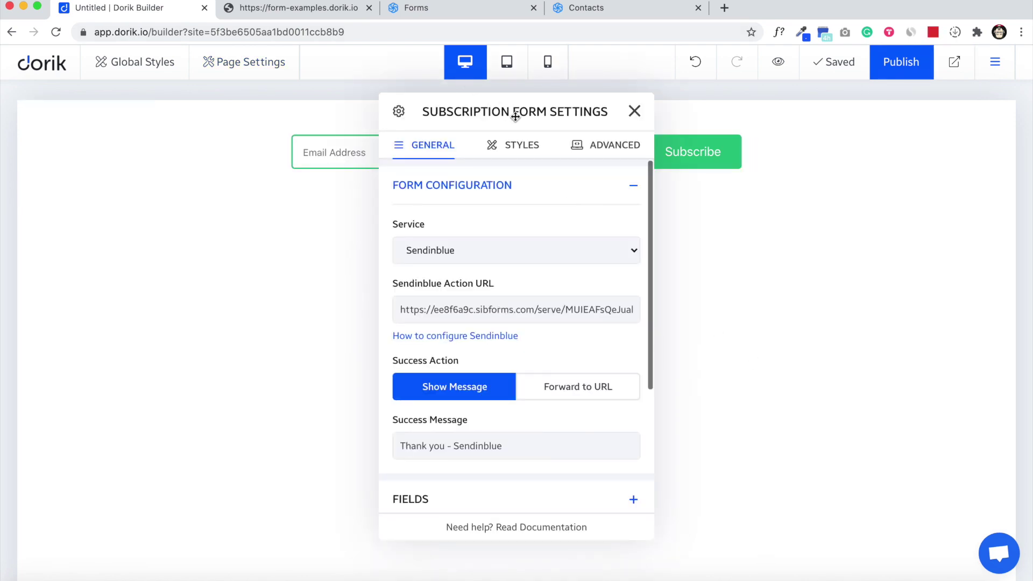
pyautogui.moveTo(522, 113); pyautogui.dragTo(597, 115)
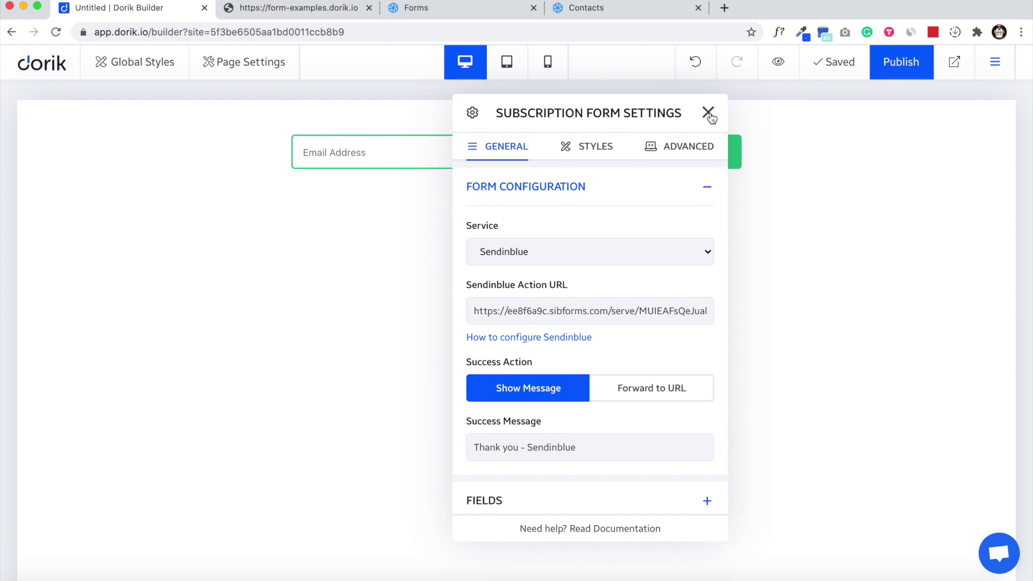
pyautogui.click(708, 113)
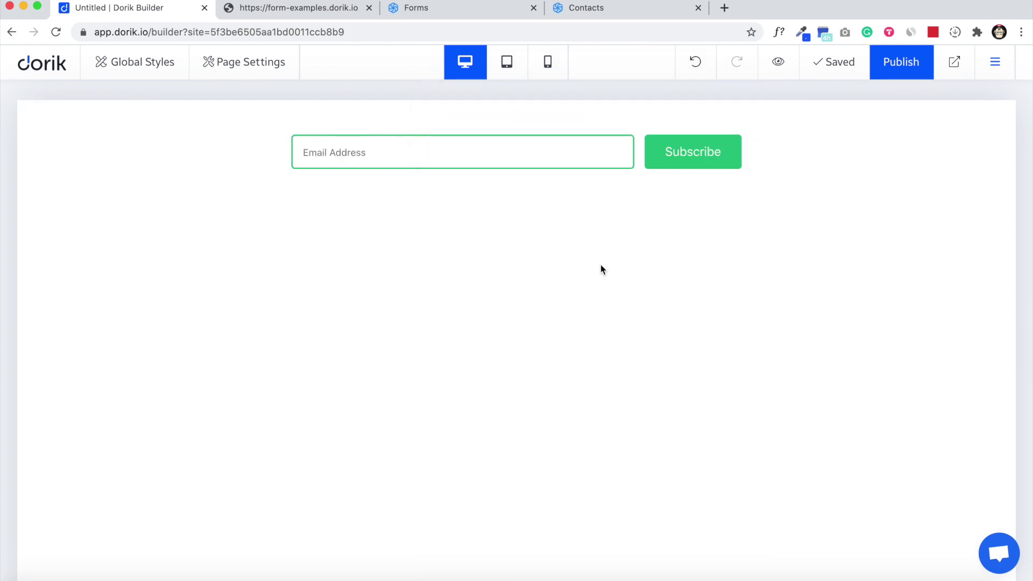